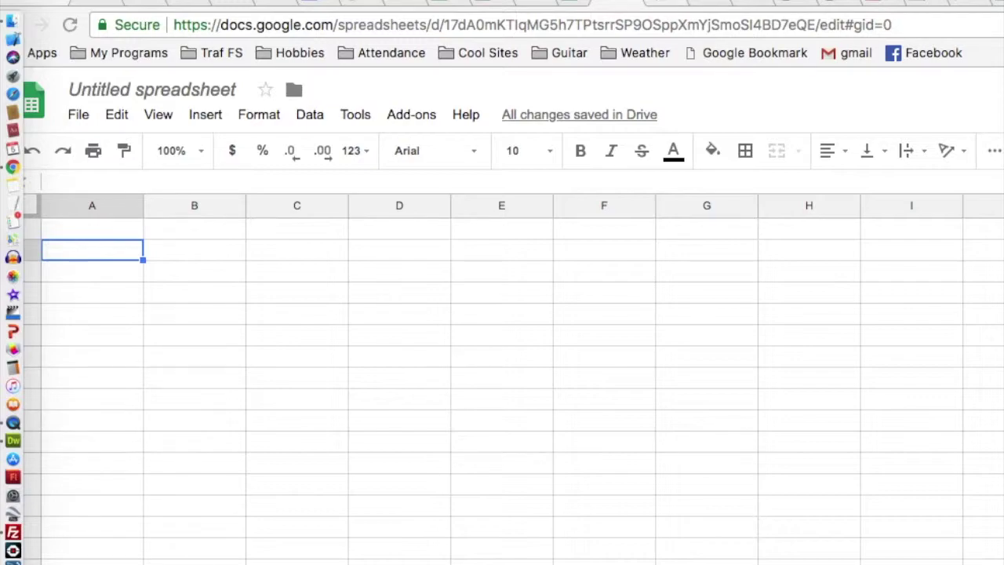
Search the web for "environment canada" and open the Montréal weather page from the results
click(902, 27)
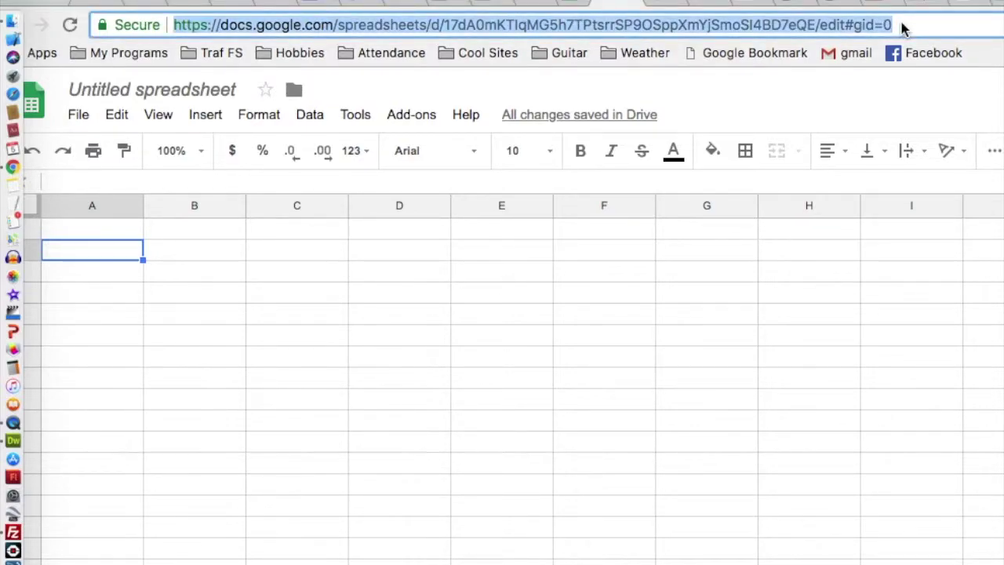
text(environment canada)
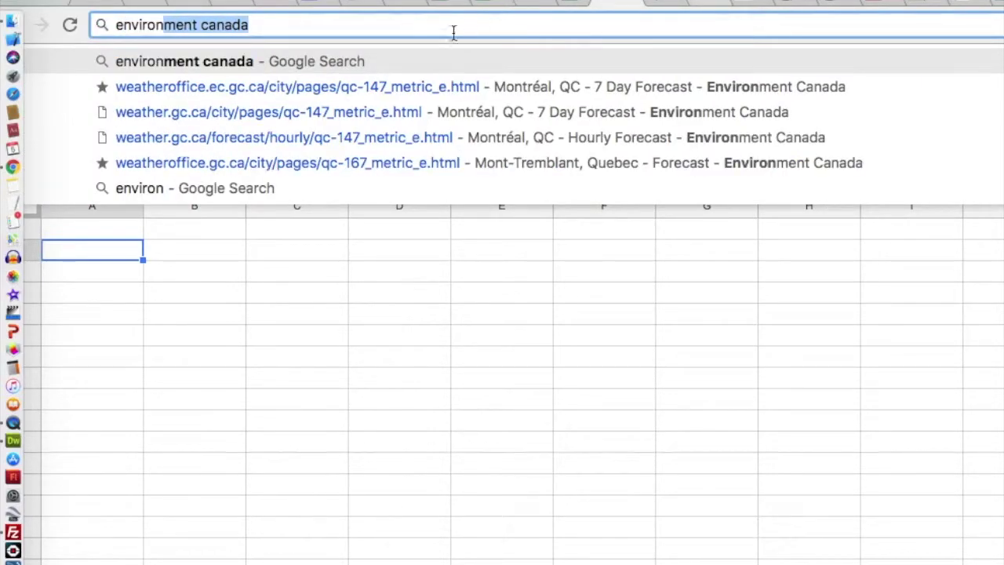
key(Return)
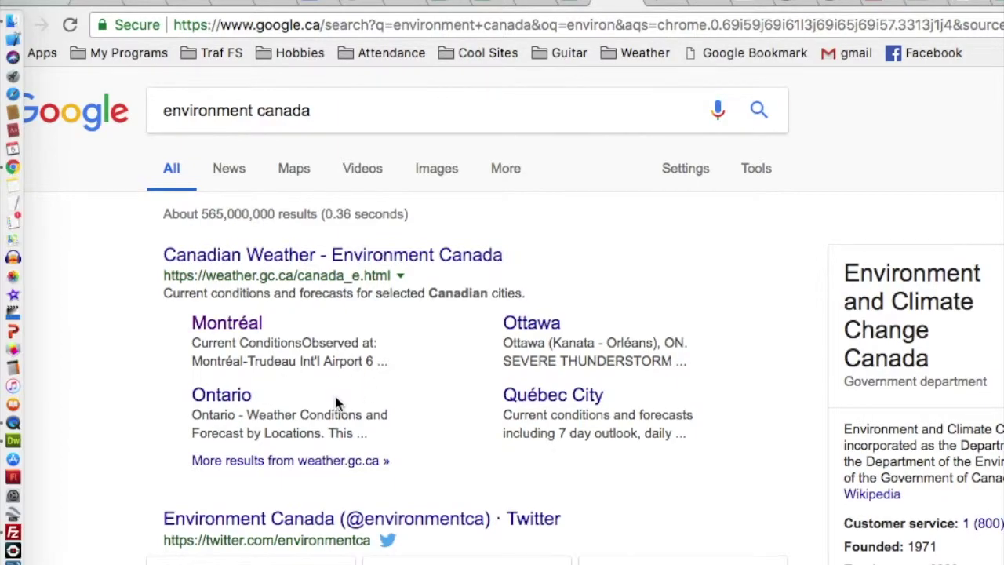
click(226, 330)
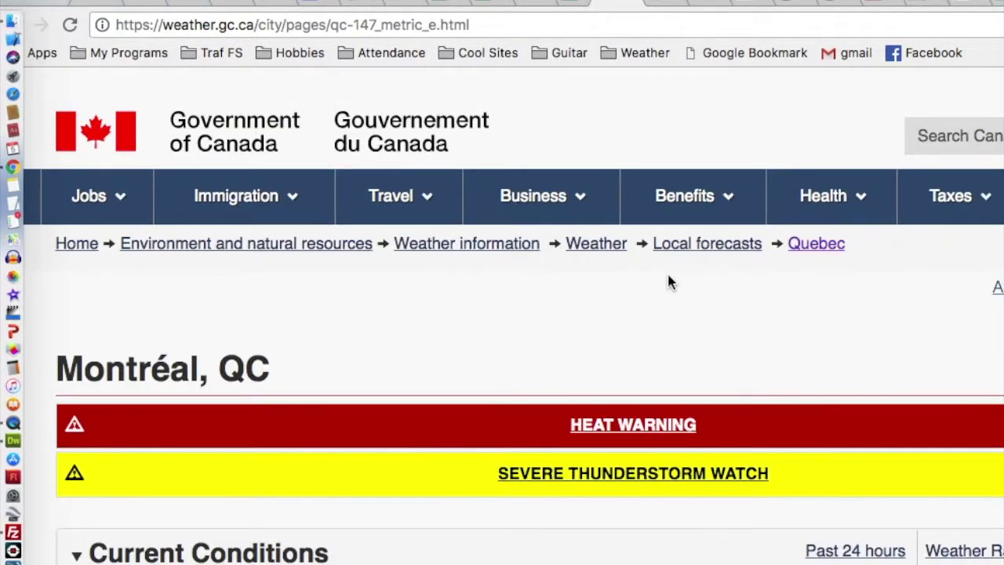
Open the Access city lookup field on the Montréal weather page
scroll(667, 281, down, 2)
scroll(669, 281, down, 1)
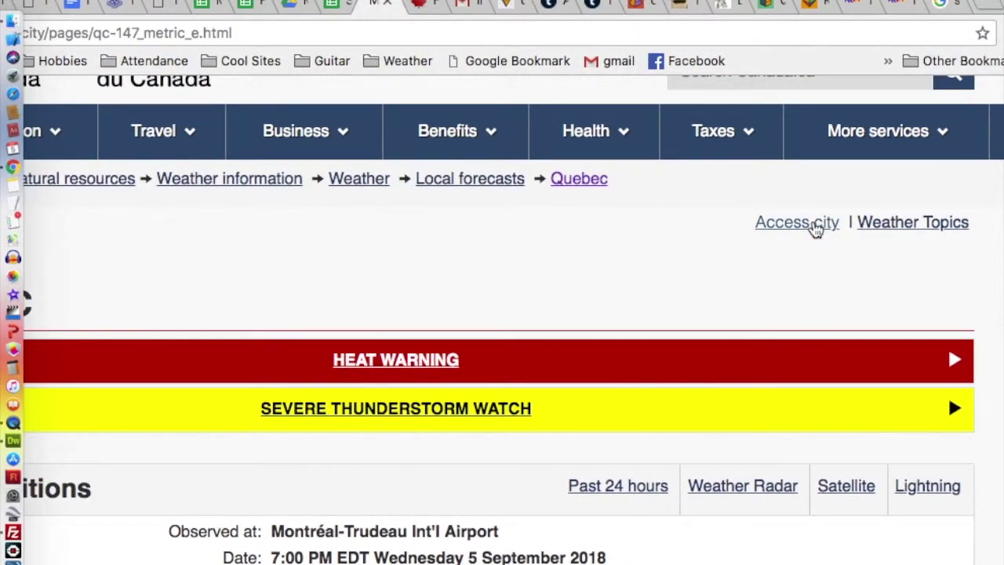
click(817, 228)
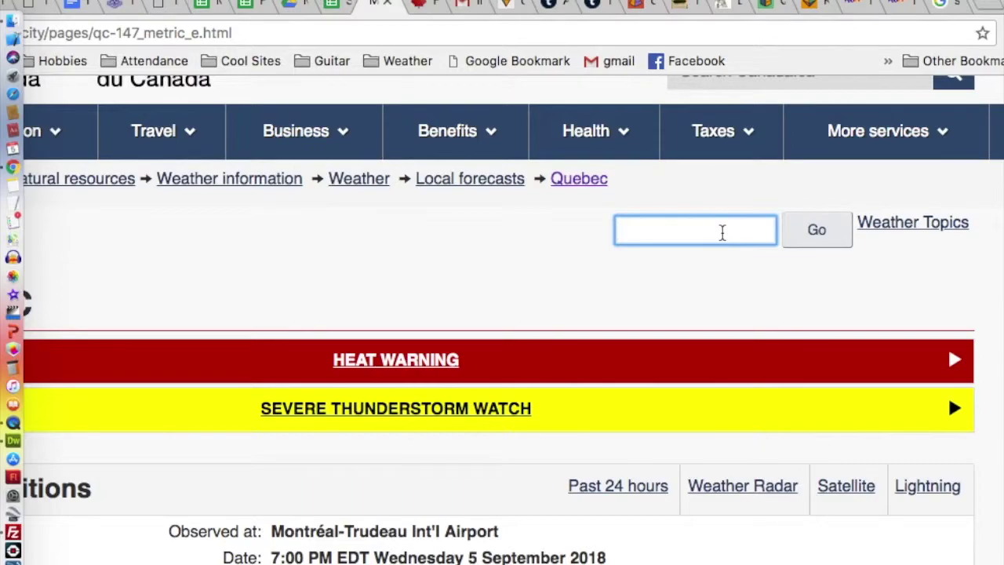
key(Return)
Open the Historical Weather data linked from the Yesterday's Data section of the Montréal page
scroll(433, 540, down, 5)
scroll(433, 539, up, 2)
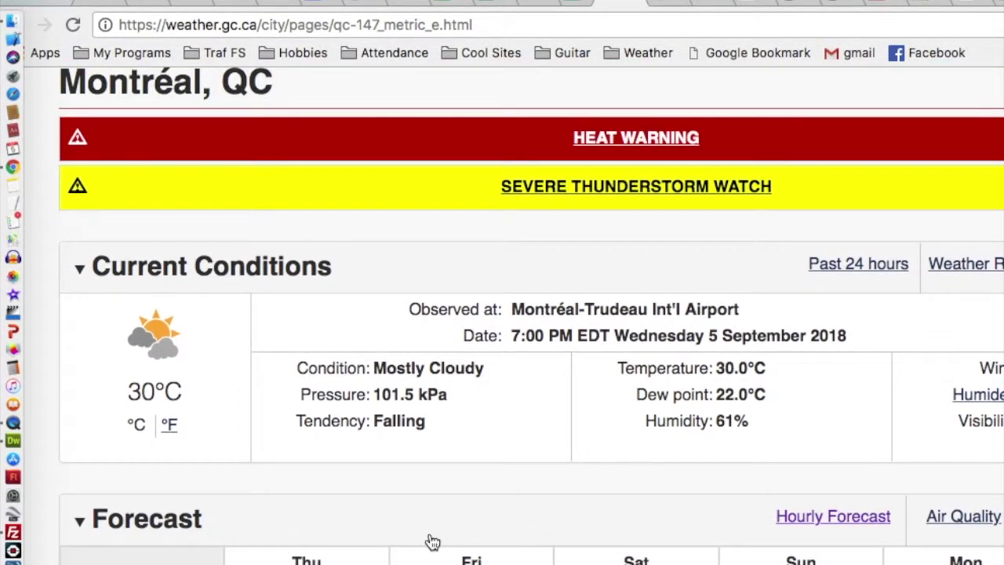
scroll(365, 395, down, 4)
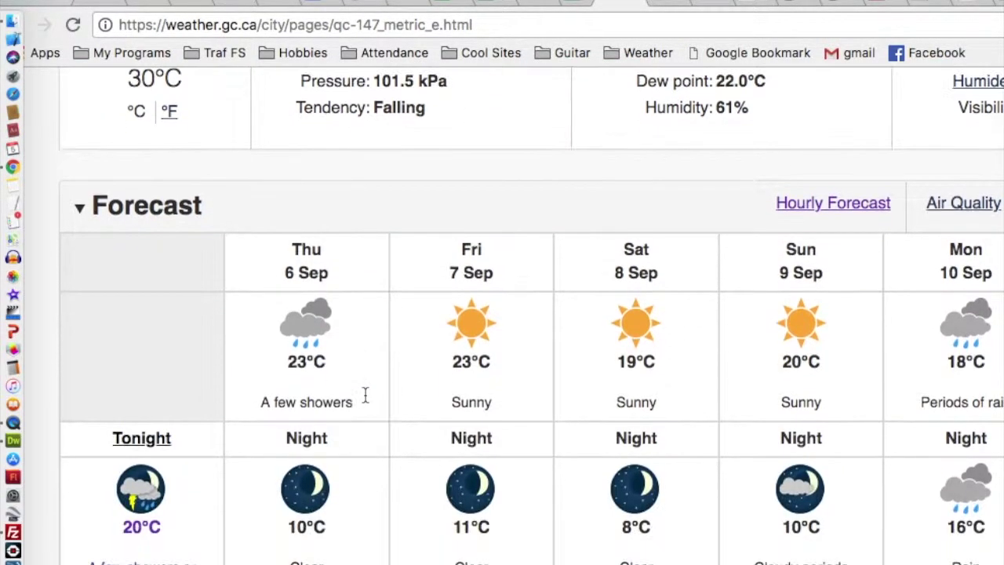
scroll(364, 395, down, 3)
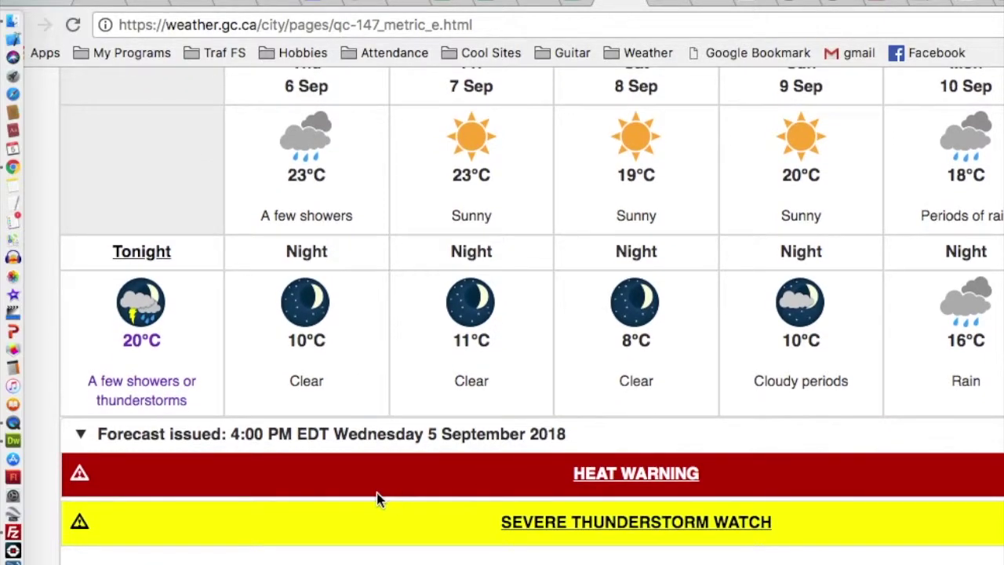
scroll(343, 457, down, 10)
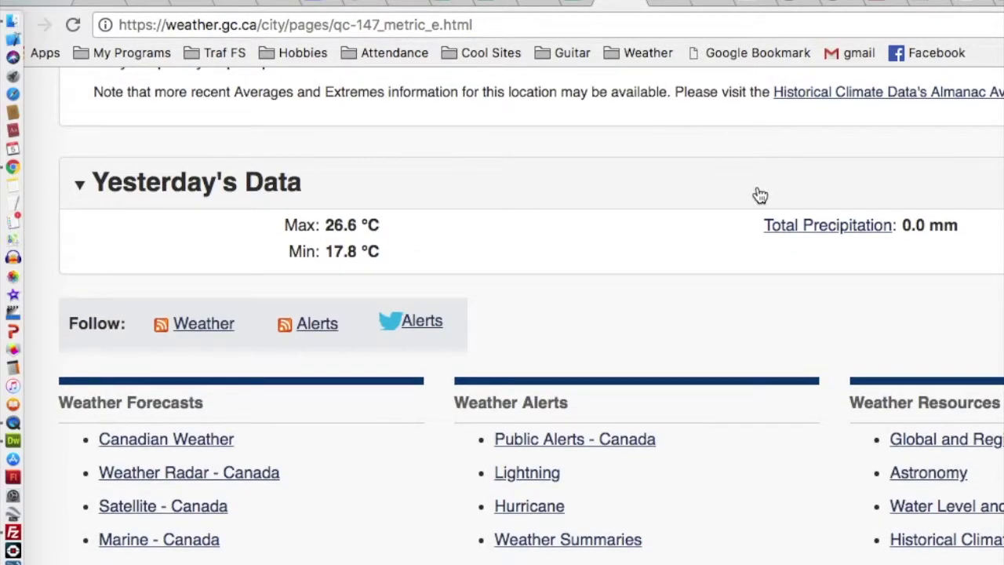
drag(784, 2, 569, 2)
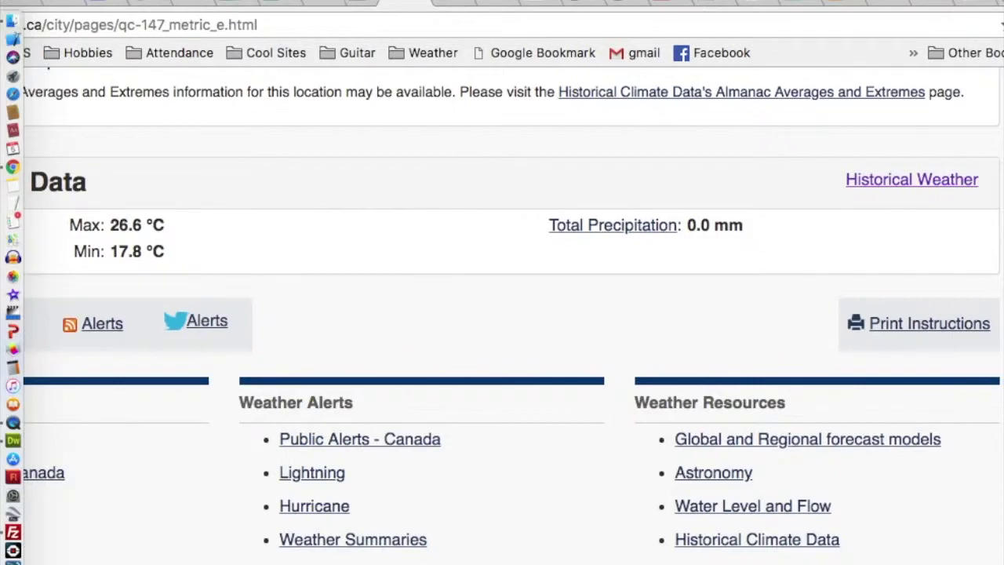
click(937, 184)
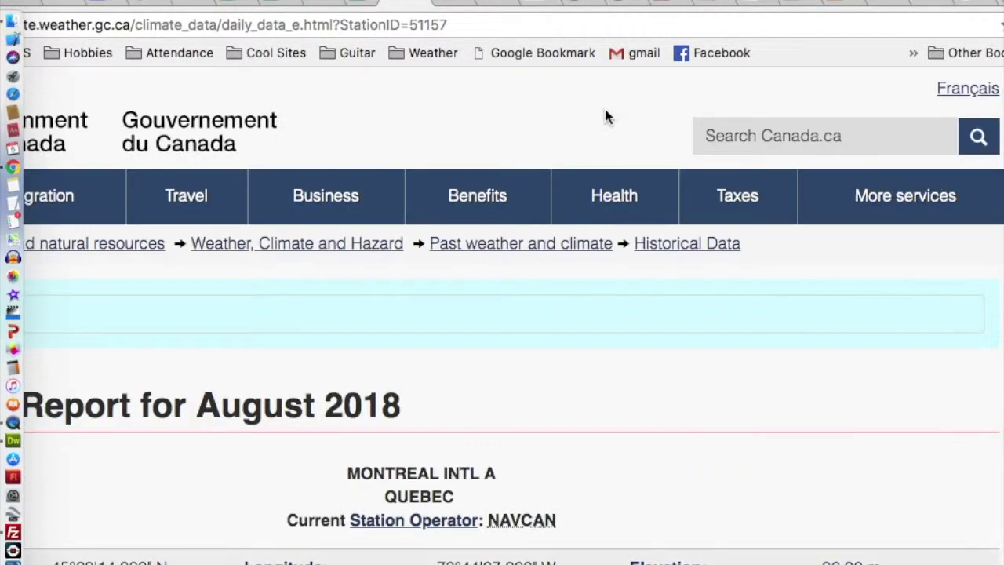
Open the hourly data for day 07 from the August 2018 daily report
drag(379, 15, 605, 15)
scroll(353, 441, down, 10)
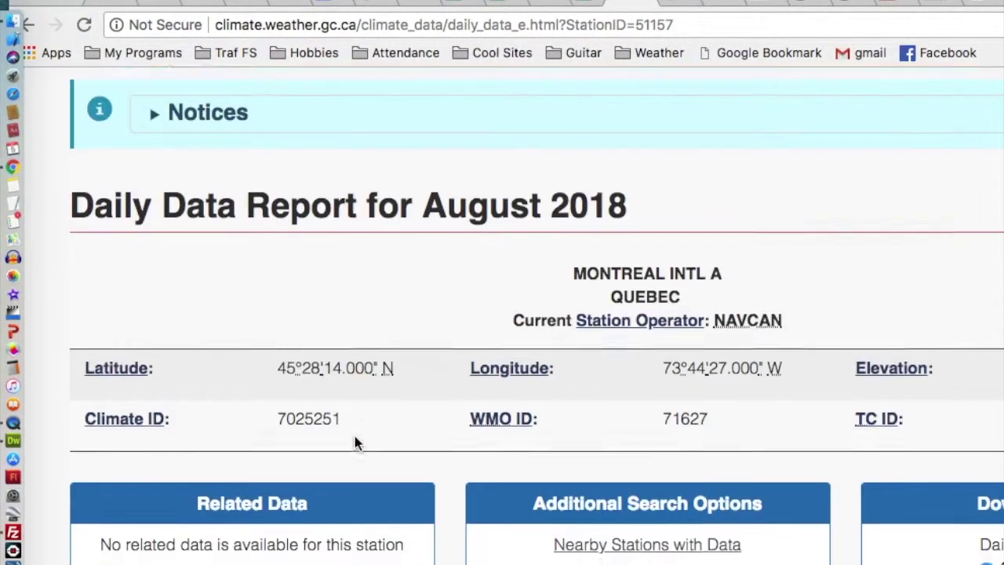
scroll(354, 442, down, 18)
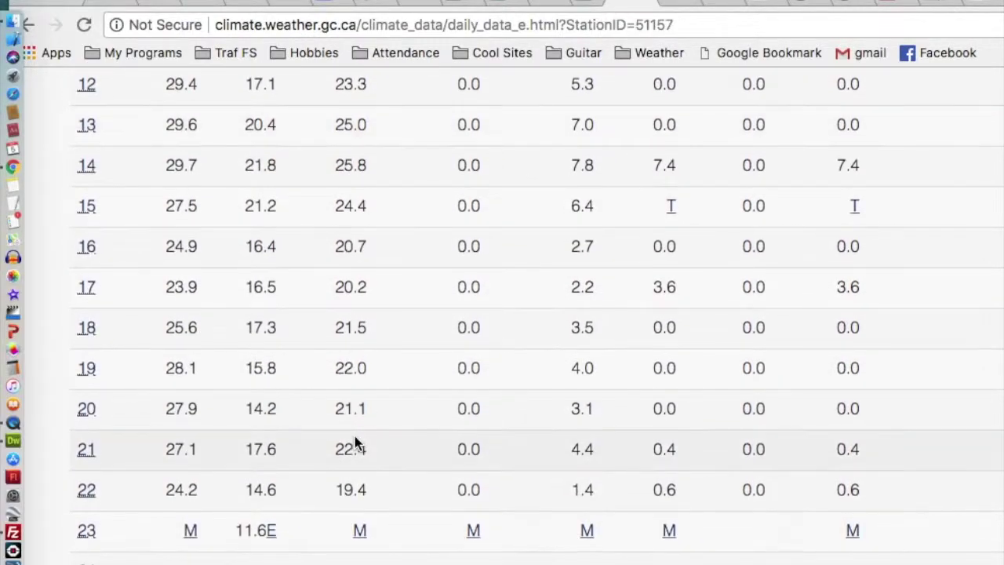
scroll(227, 360, up, 10)
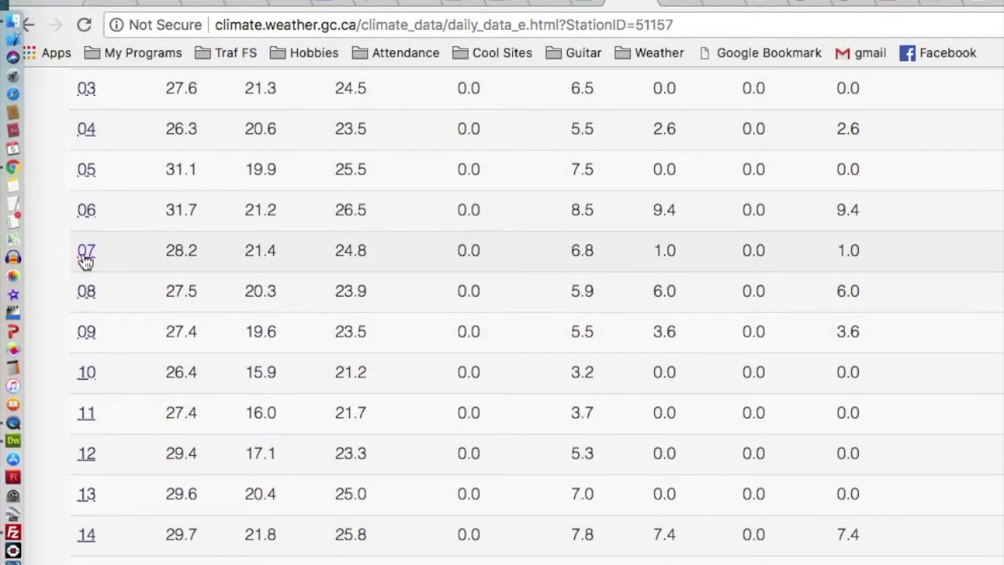
scroll(228, 402, down, 10)
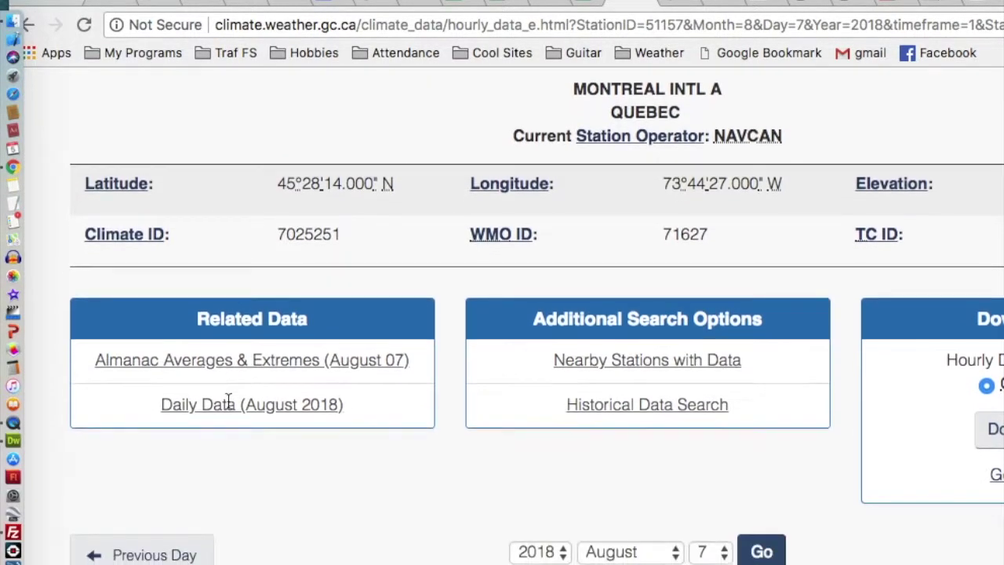
Examine the measurement columns and hourly readings in the August 7, 2018 table, down to the date selector
scroll(228, 402, down, 4)
scroll(193, 332, down, 5)
scroll(195, 287, up, 3)
scroll(421, 212, up, 3)
scroll(612, 283, down, 3)
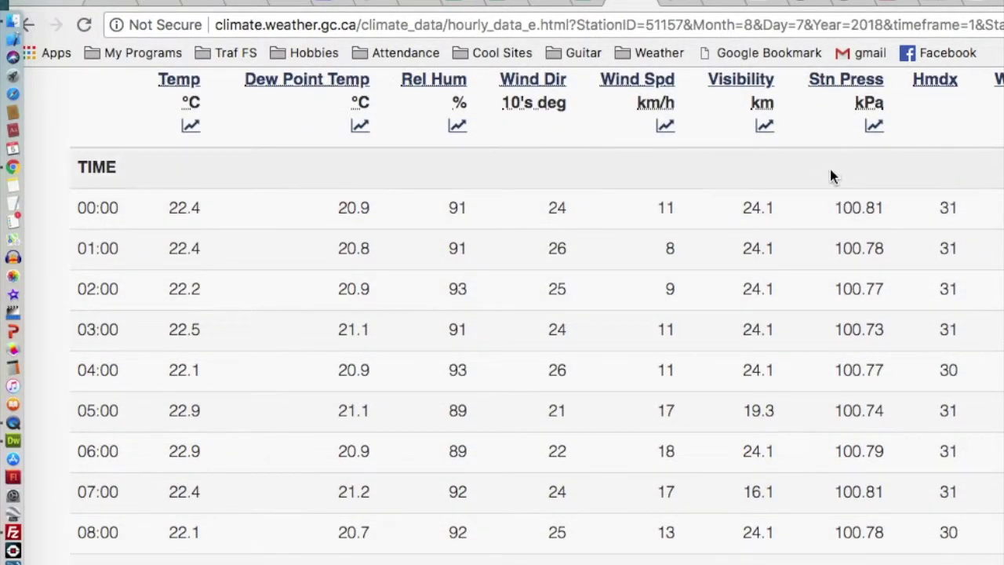
scroll(657, 277, down, 1)
scroll(661, 337, down, 5)
scroll(659, 339, down, 10)
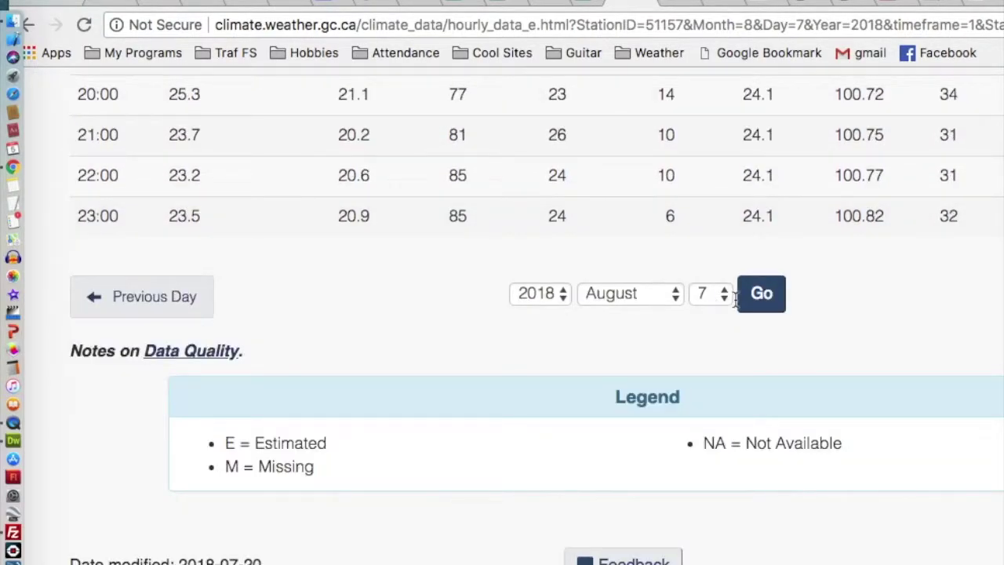
Load the hourly data report for June 25, 2018 and copy its table rows from 00:00 to 23:00
scroll(722, 207, up, 2)
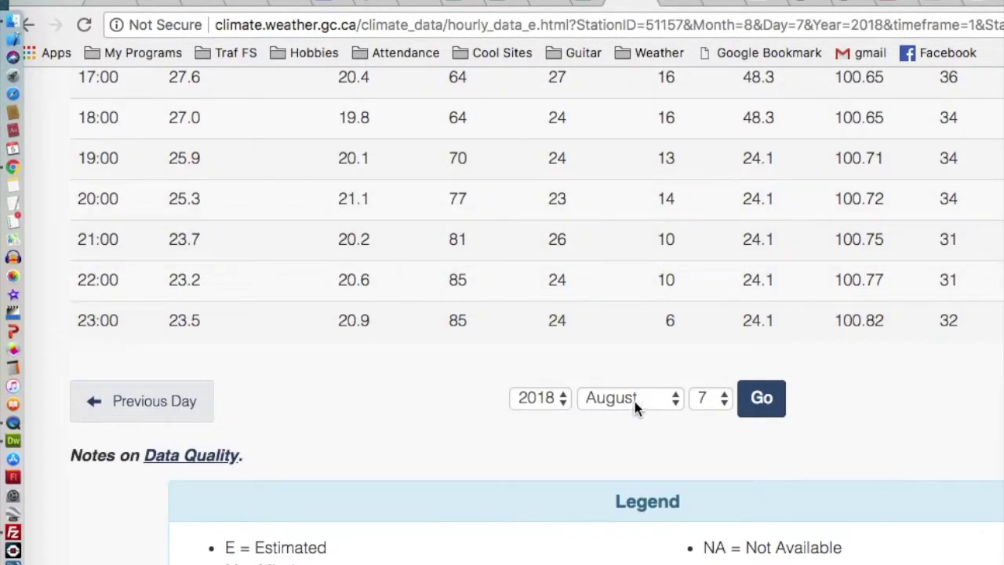
click(674, 403)
click(635, 355)
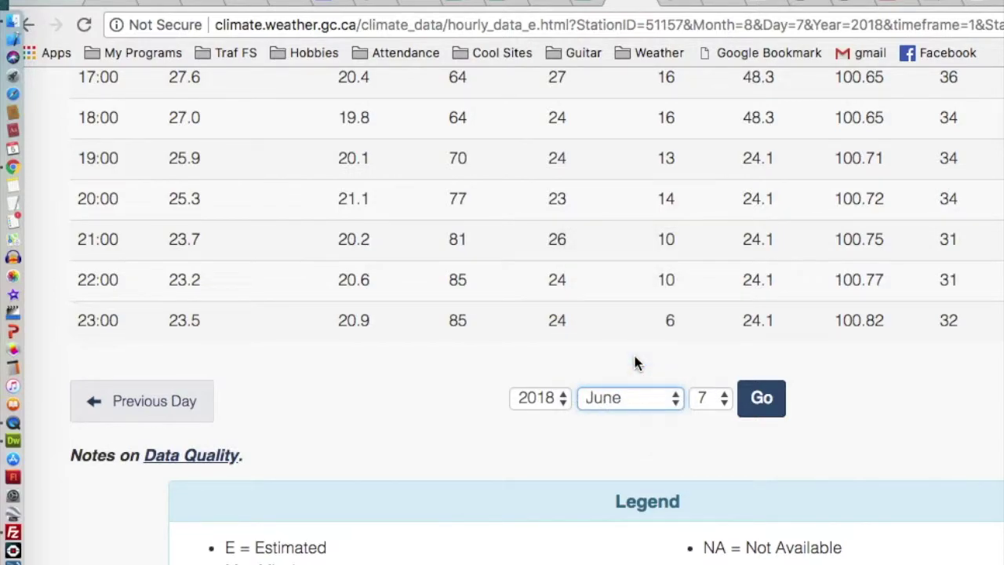
click(722, 398)
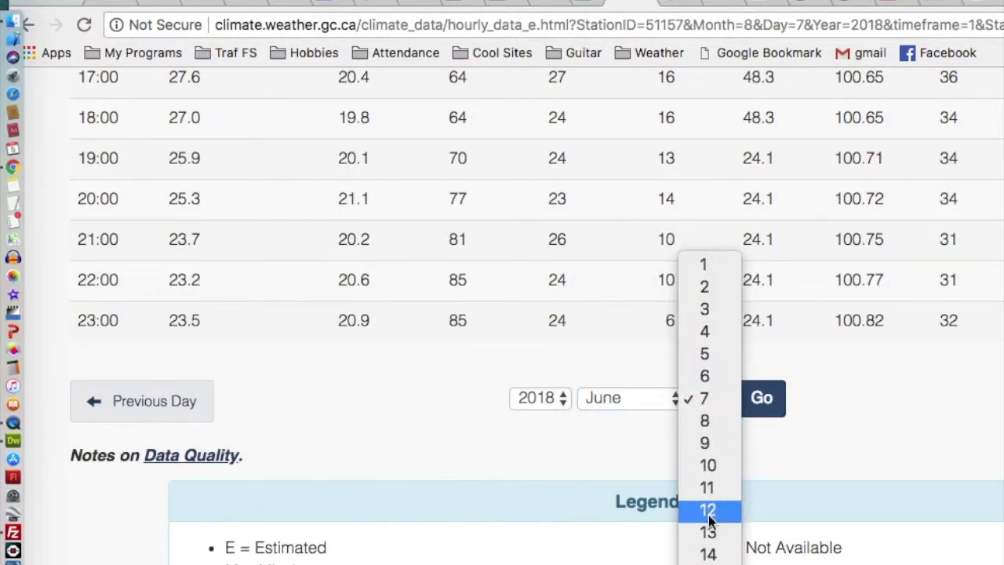
click(709, 553)
click(763, 399)
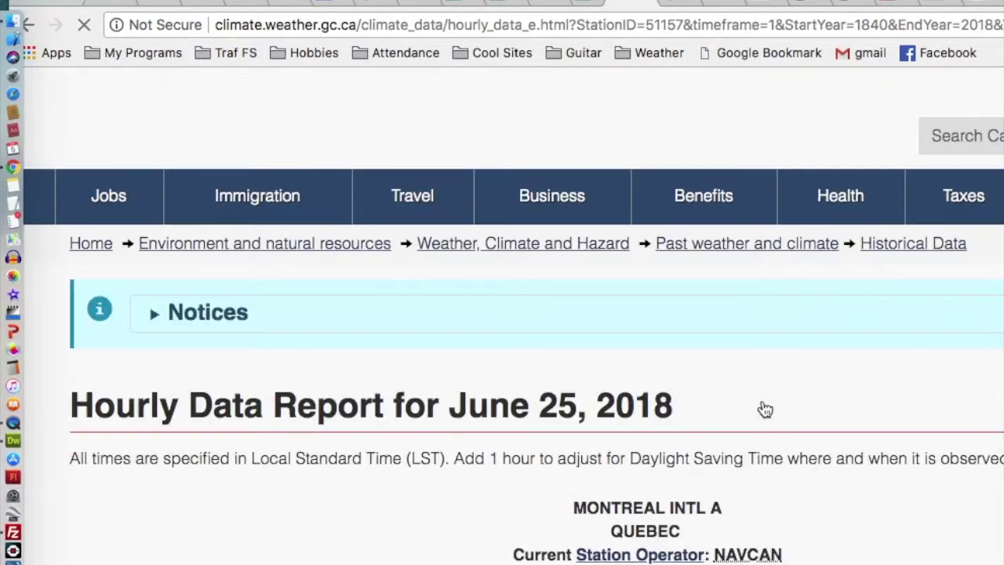
scroll(765, 409, down, 10)
drag(74, 222, 888, 388)
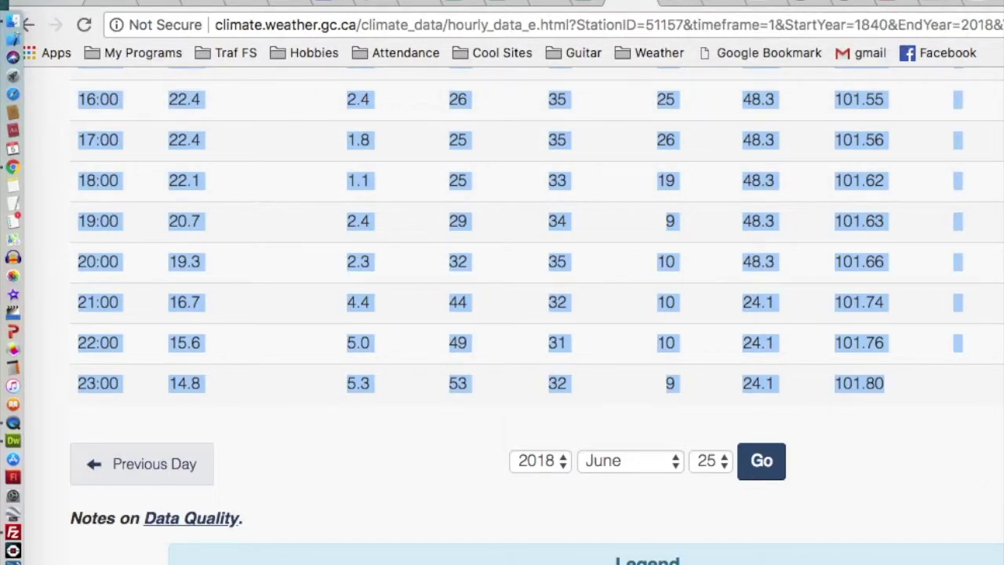
Find Google Drive through a web search, open it and create a new Google Sheets spreadsheet
click(563, 24)
text(g)
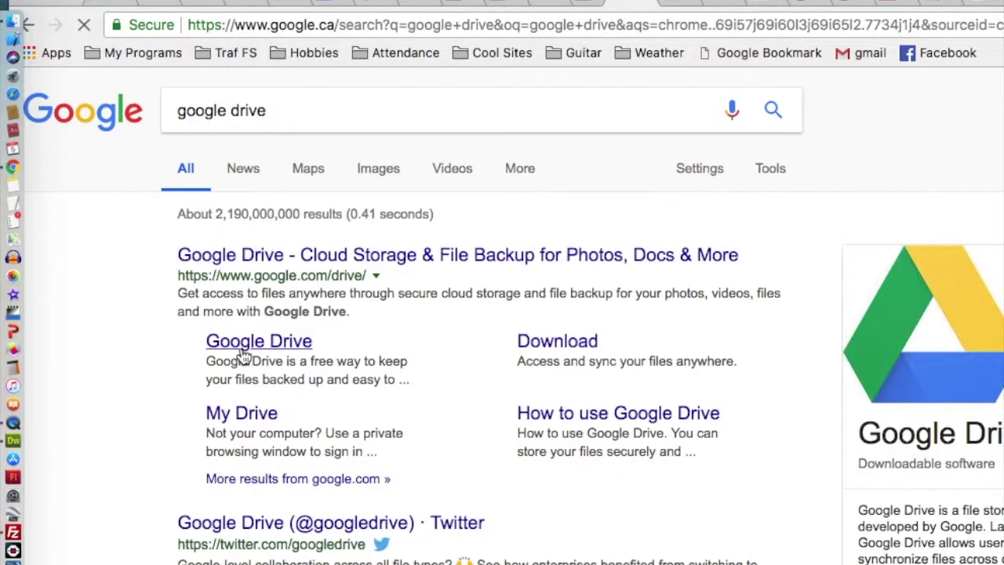
click(246, 350)
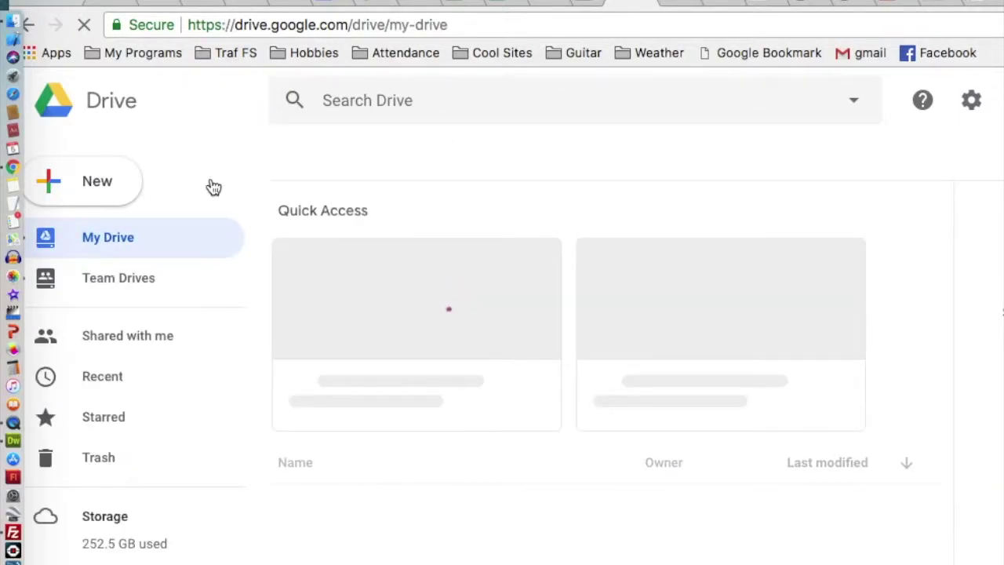
click(93, 188)
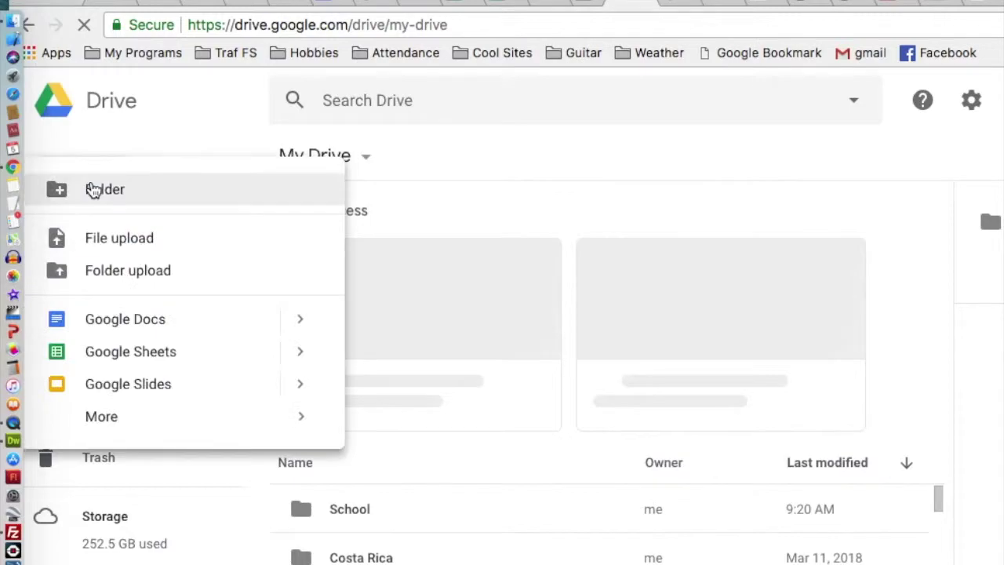
click(130, 353)
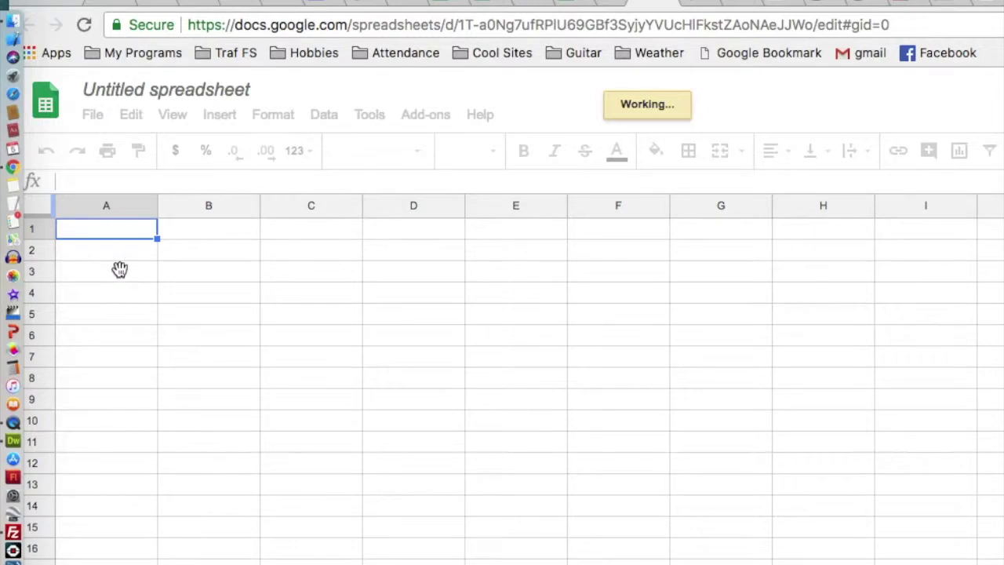
Paste the copied hourly weather data starting in cell A2, keeping row 1 empty
click(224, 316)
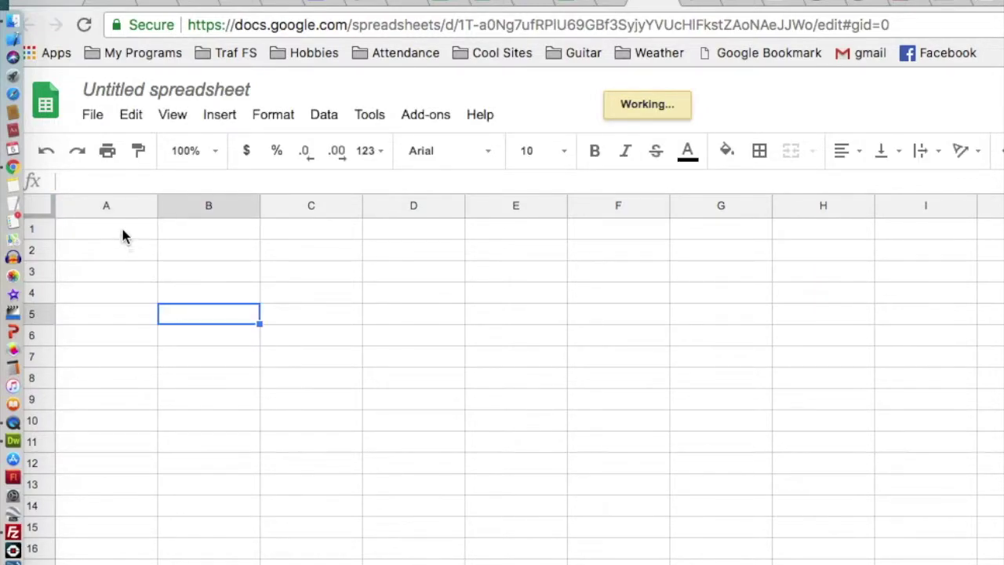
click(117, 235)
click(99, 258)
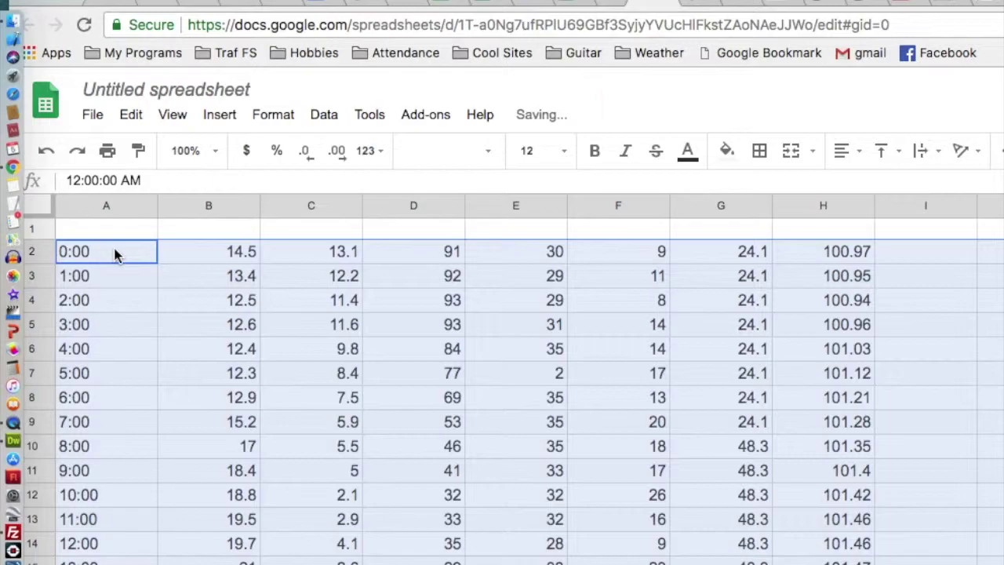
scroll(128, 325, down, 2)
scroll(127, 325, up, 2)
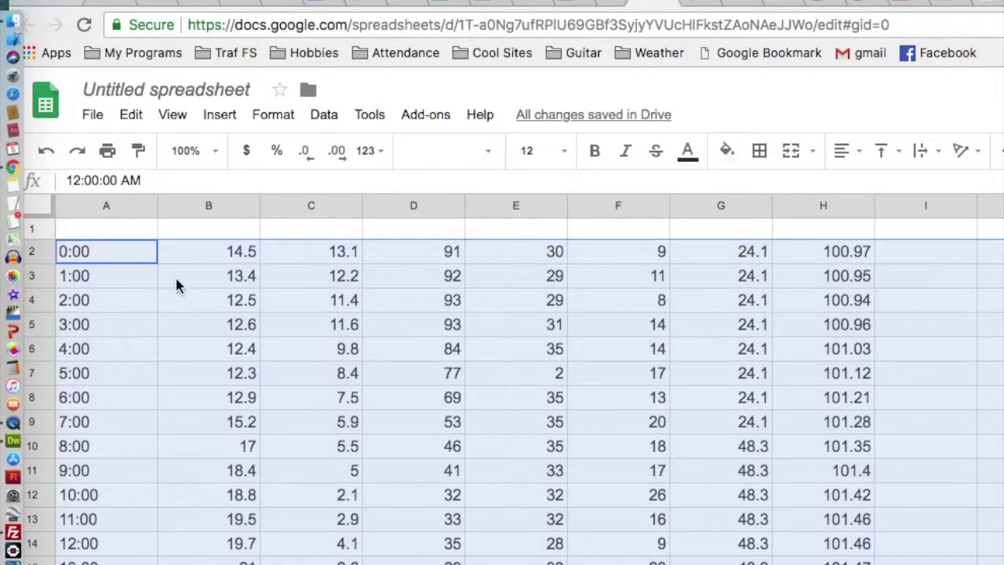
click(235, 263)
click(222, 230)
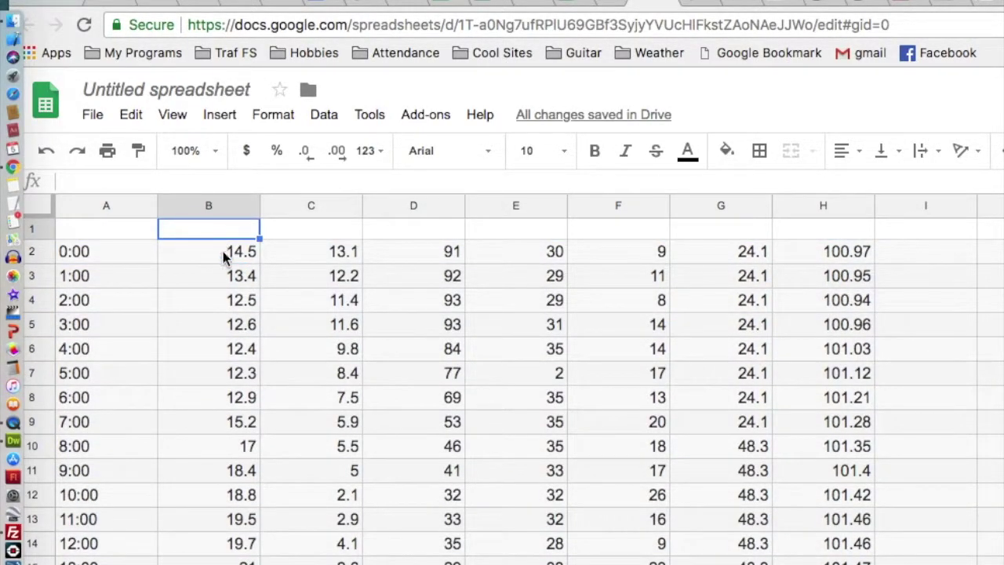
click(222, 252)
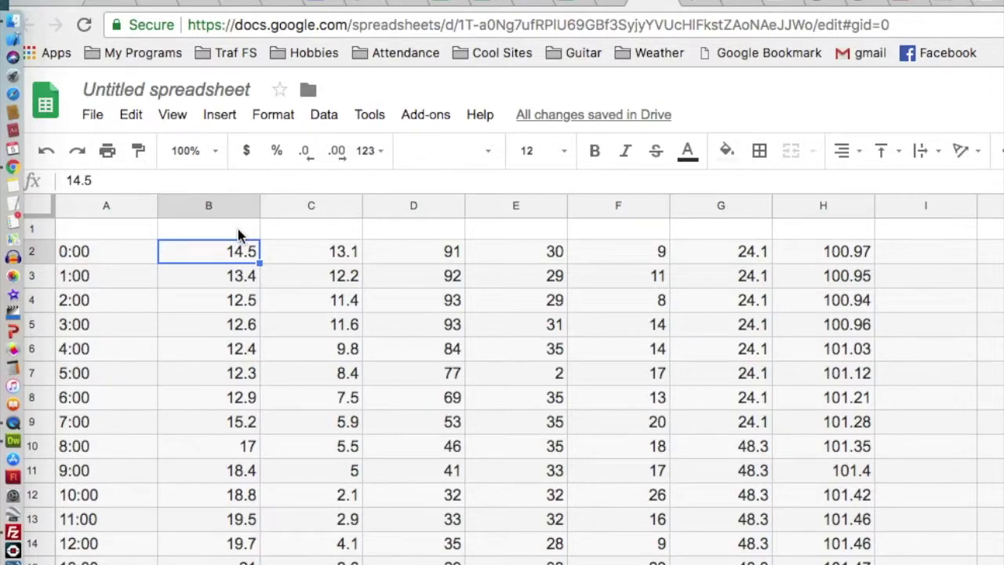
click(289, 261)
drag(232, 253, 354, 298)
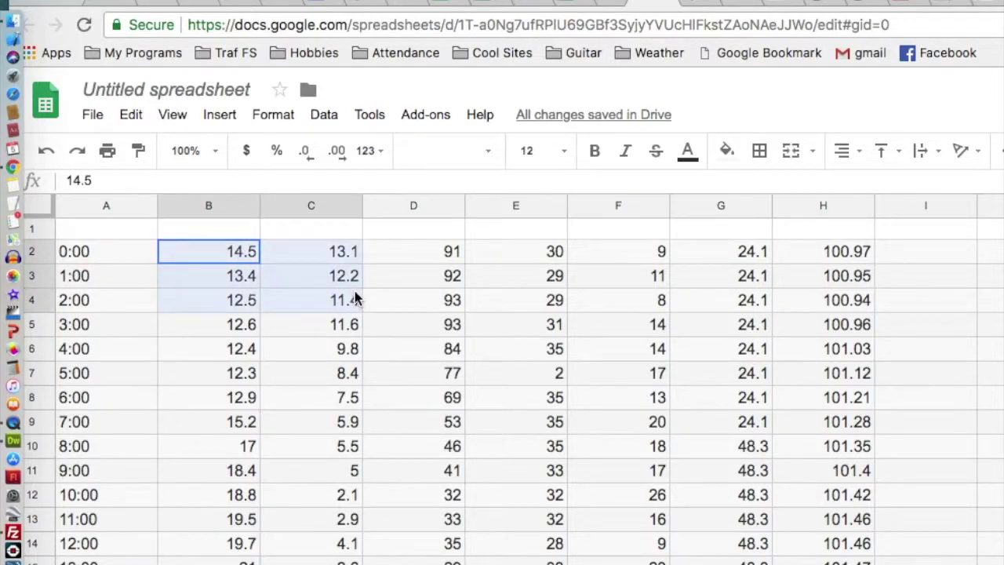
click(339, 282)
Delete the values in columns C to K for rows 2 to 25, keeping only the hours and temperature readings
click(322, 257)
drag(321, 257, 957, 562)
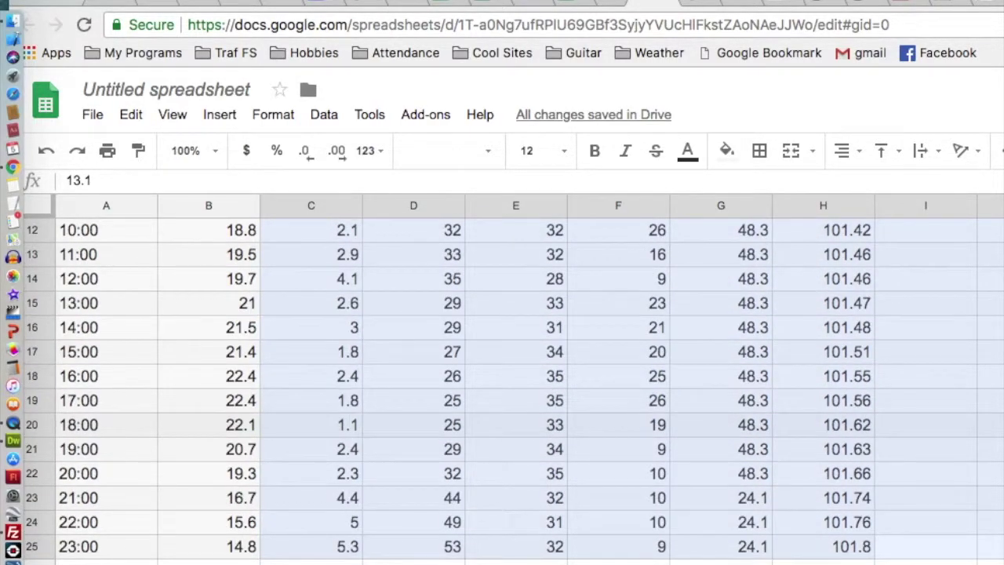
click(130, 114)
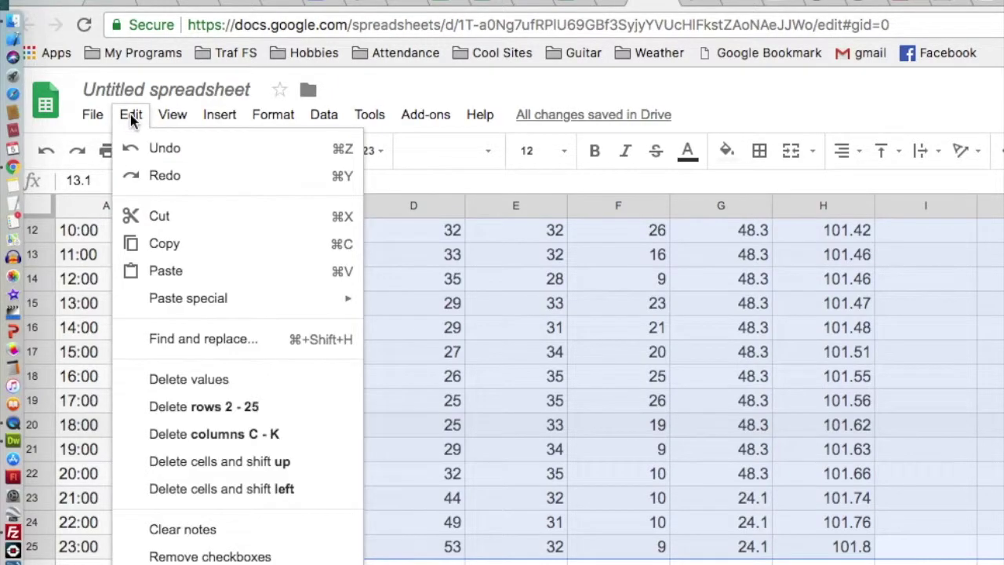
click(159, 380)
scroll(337, 352, up, 5)
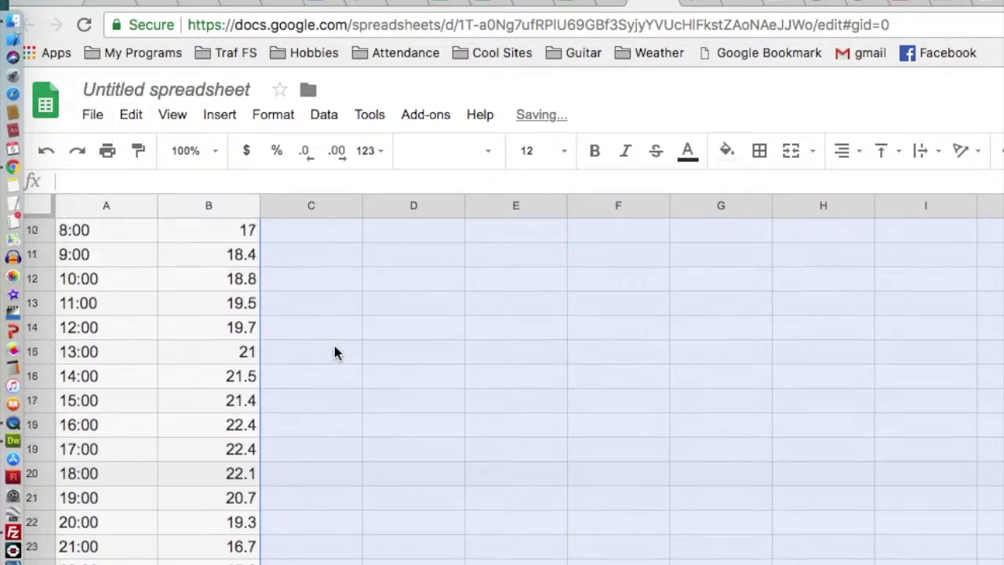
Enter the column headers Time in cell A1 and Temperature in cell B1
click(109, 234)
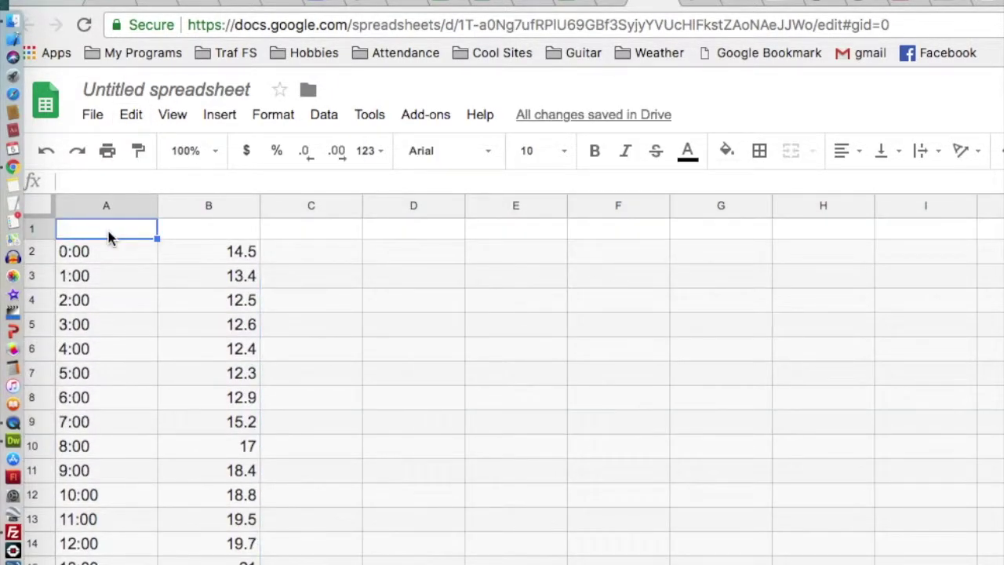
text(Time)
key(Tab)
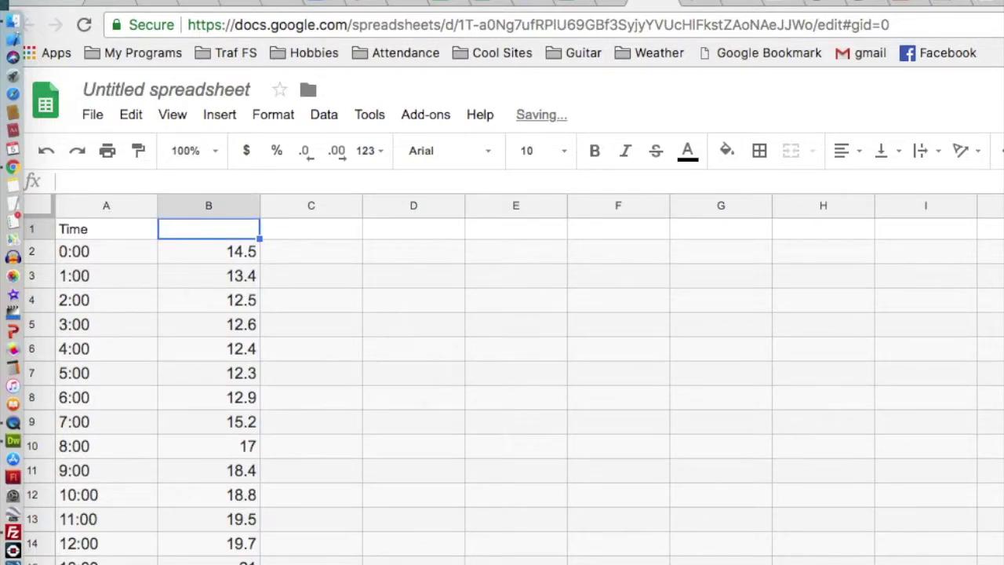
text(Temperature)
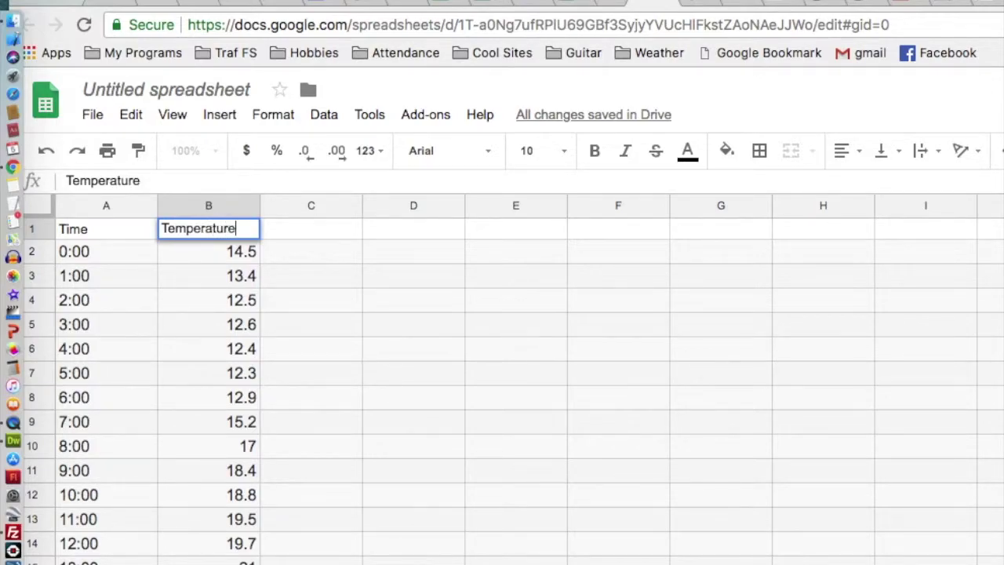
key(Return)
Insert a line chart from the range A1:B25, with Time on the x-axis and Temperature as the series
drag(59, 227, 251, 563)
drag(867, 7, 714, 6)
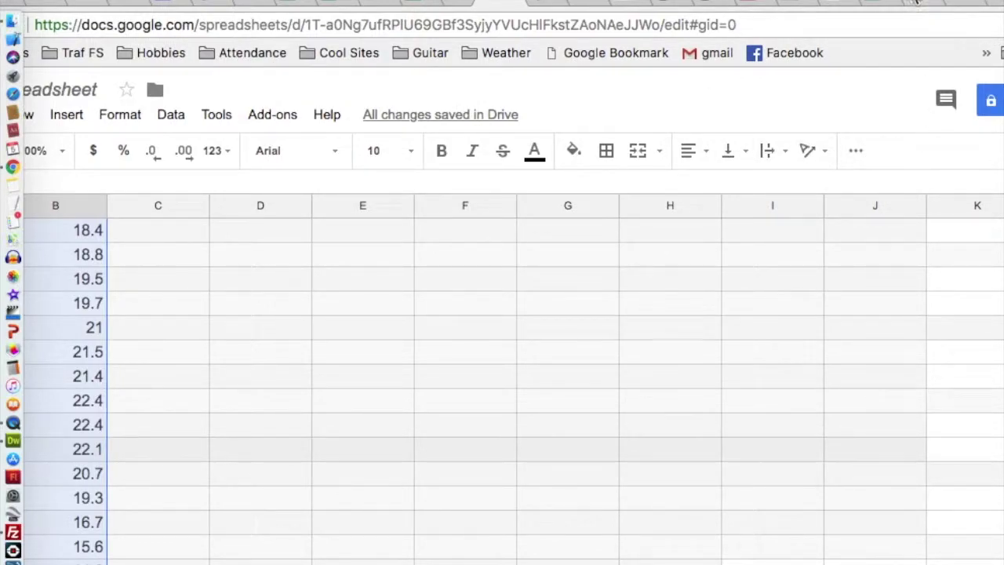
click(856, 151)
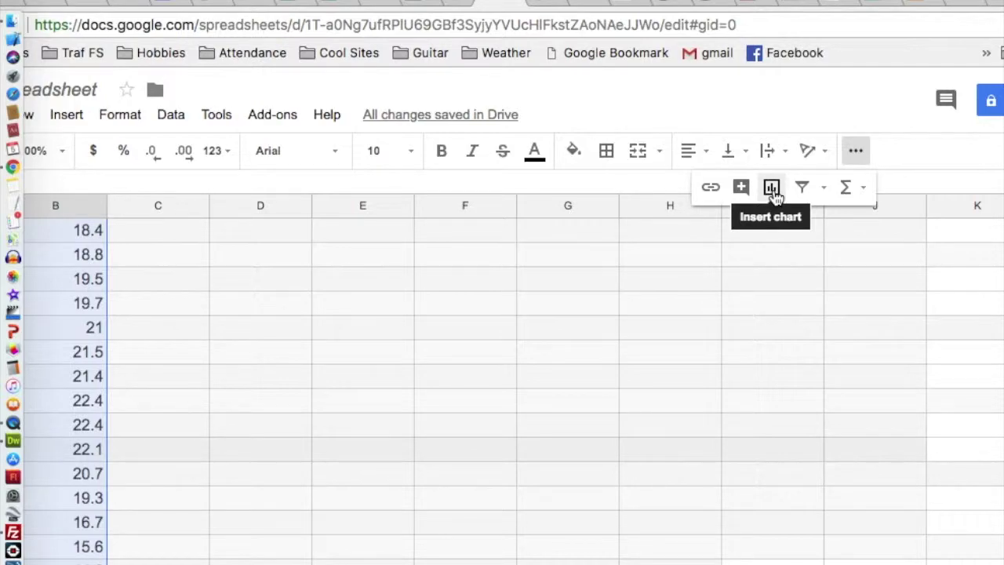
click(773, 192)
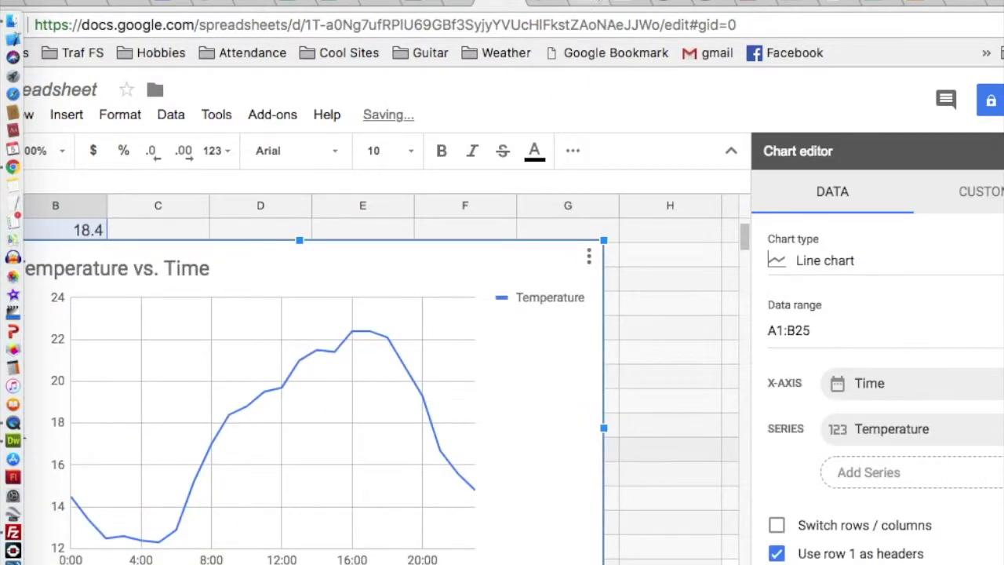
drag(276, 3, 471, 3)
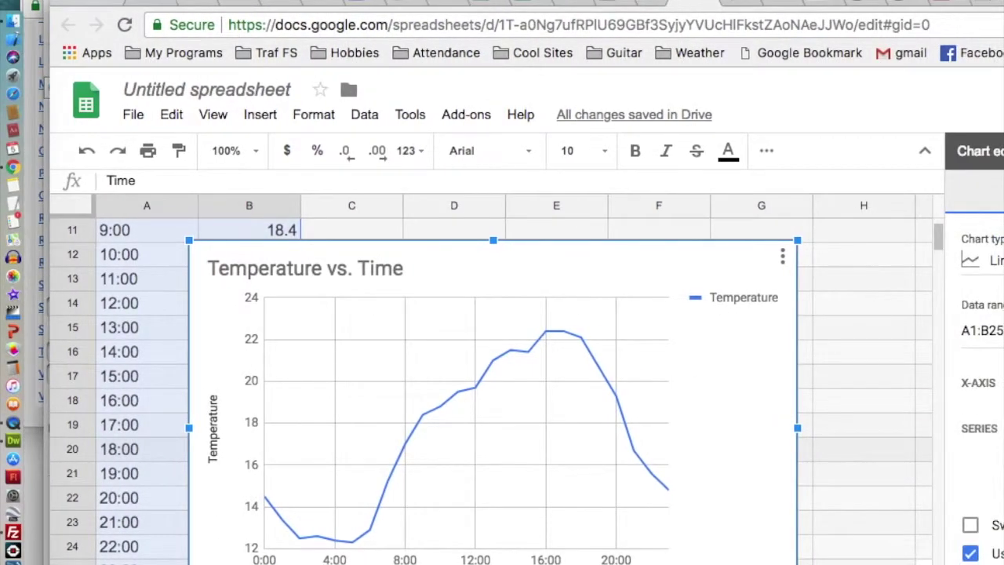
Remove the legend from the temperature chart by setting its position to None
scroll(343, 508, down, 1)
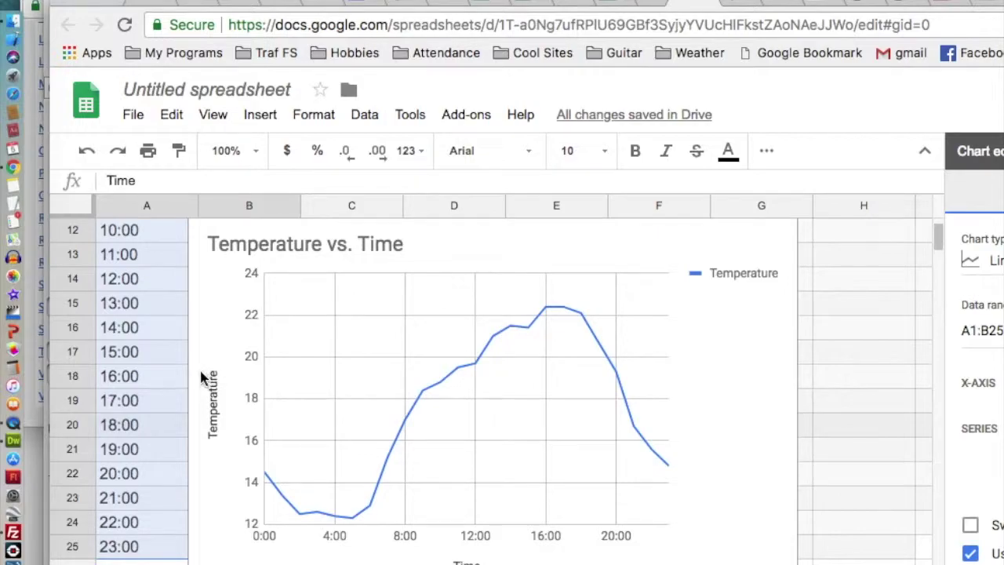
scroll(158, 353, up, 3)
scroll(158, 354, down, 2)
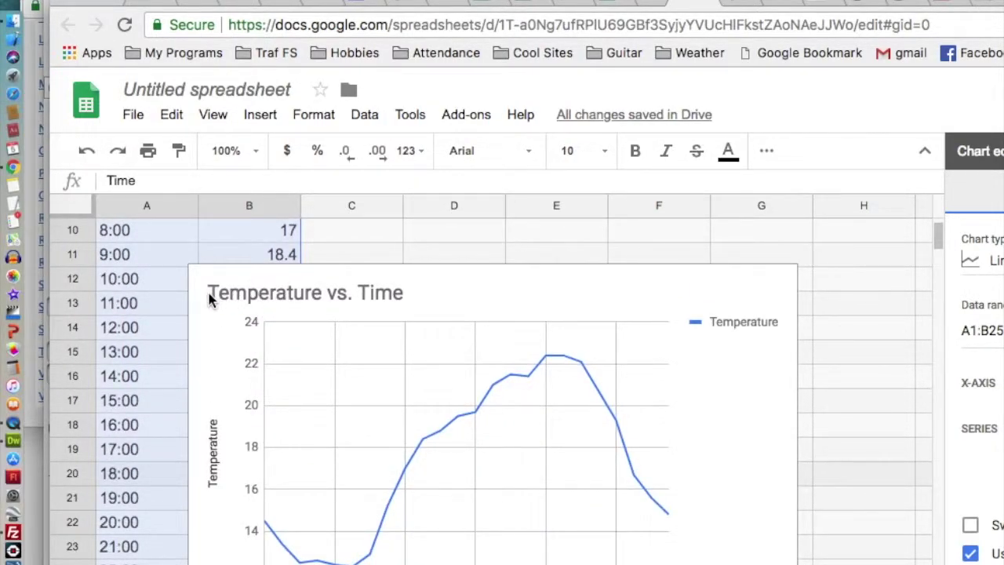
scroll(324, 421, down, 1)
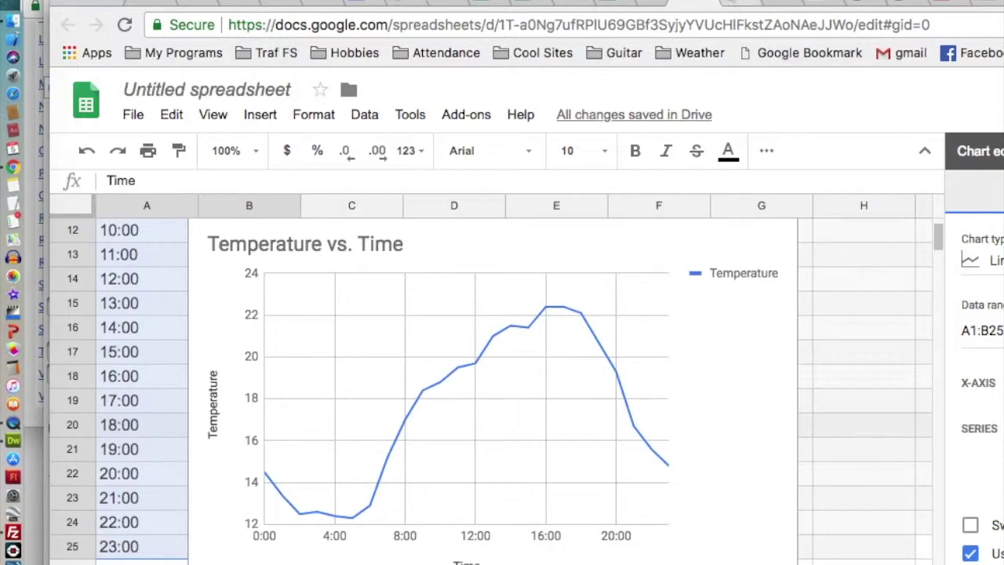
drag(716, 16, 562, 17)
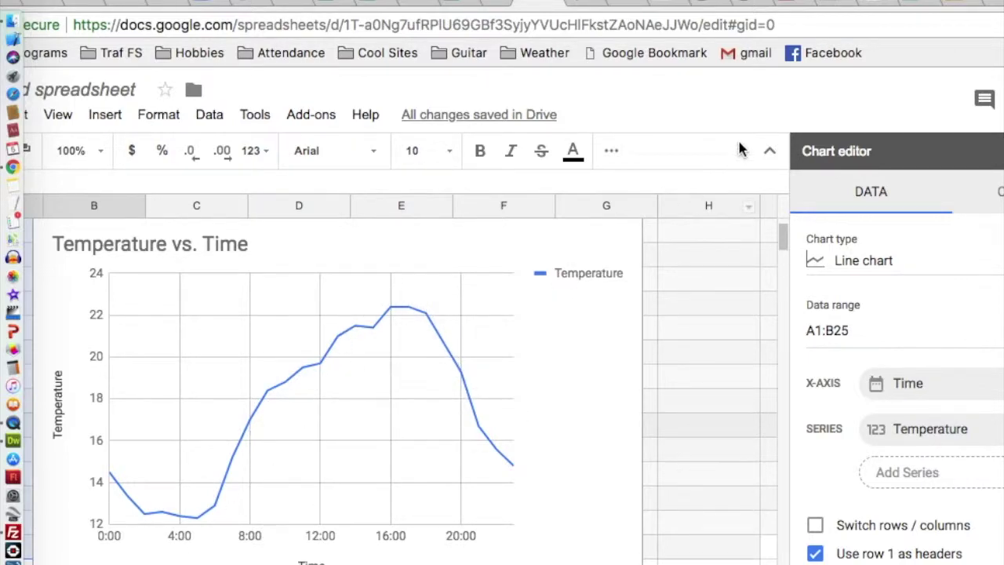
click(603, 277)
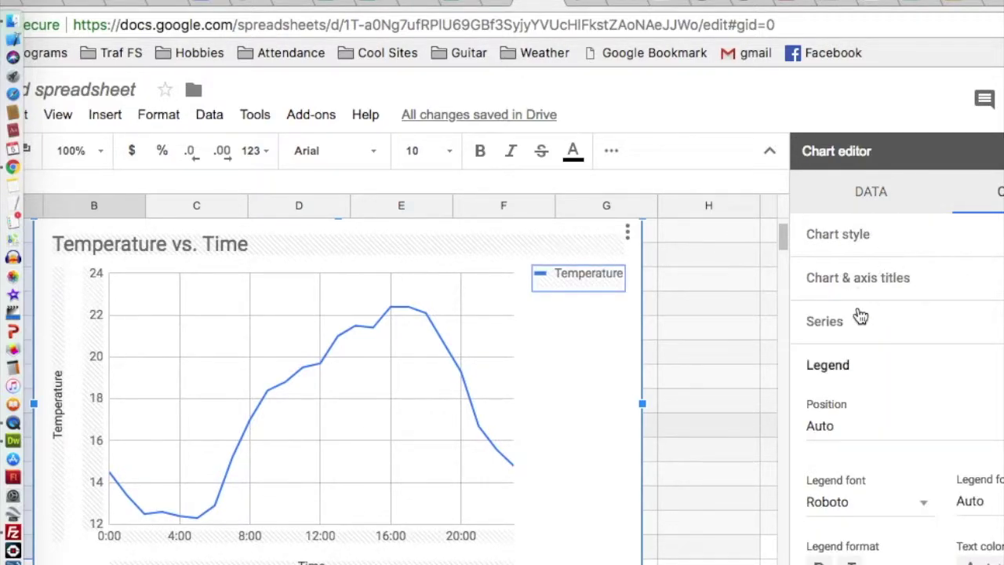
click(834, 416)
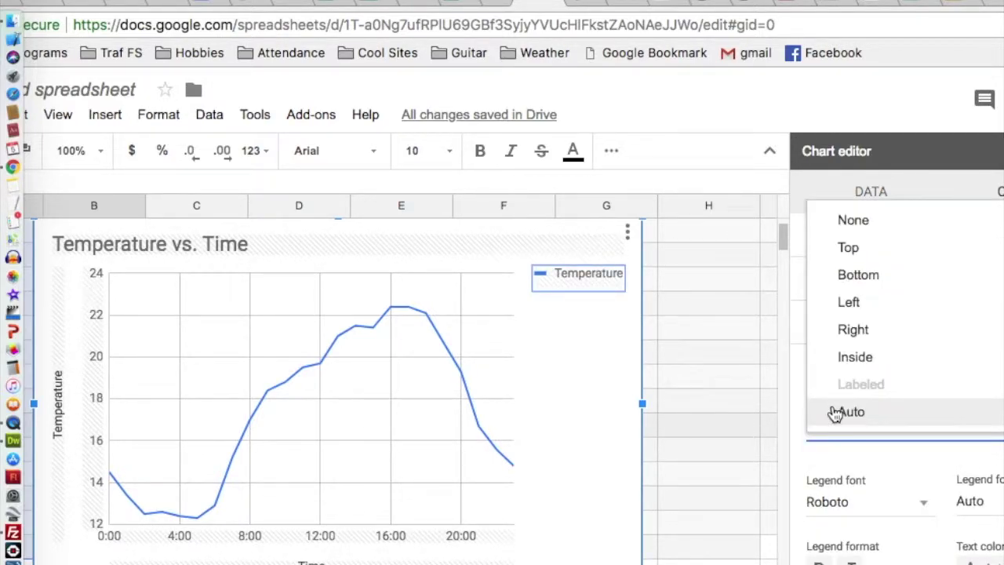
click(861, 225)
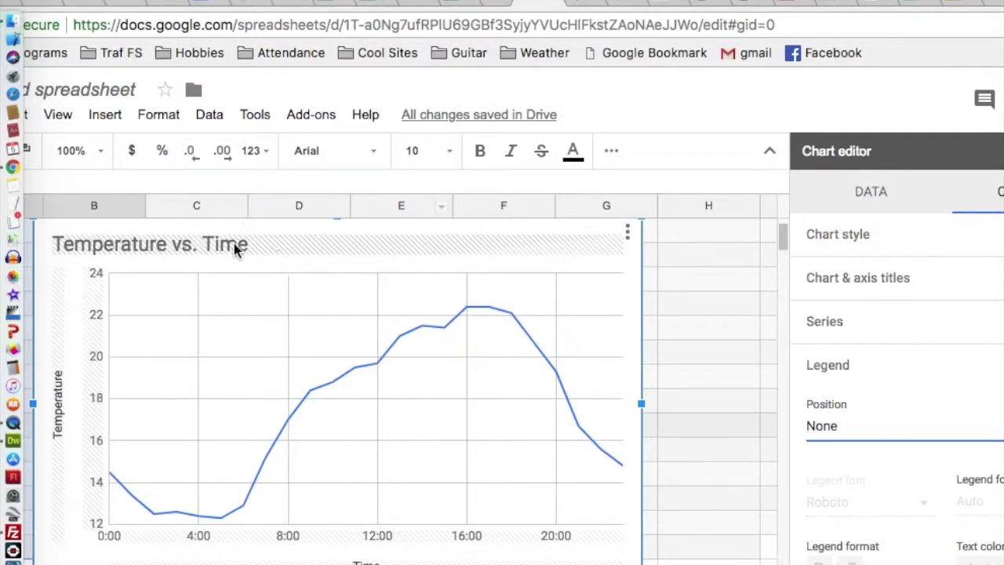
Retitle the chart with the person's surname in possessive form followed by "Birthday Temperature Time Graph", and select the whole title text
click(264, 247)
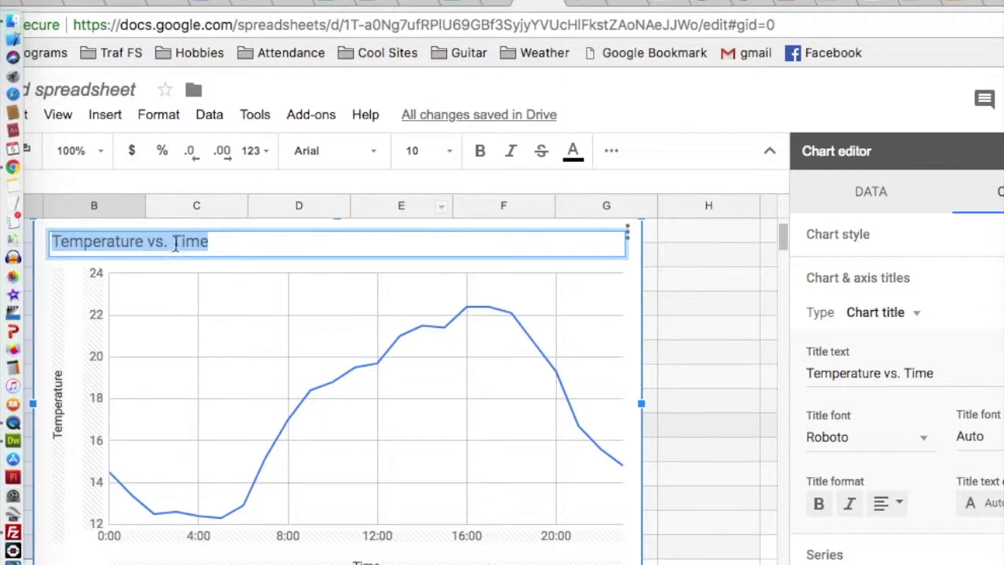
click(55, 242)
text(Scrut)
text(on's Birthday)
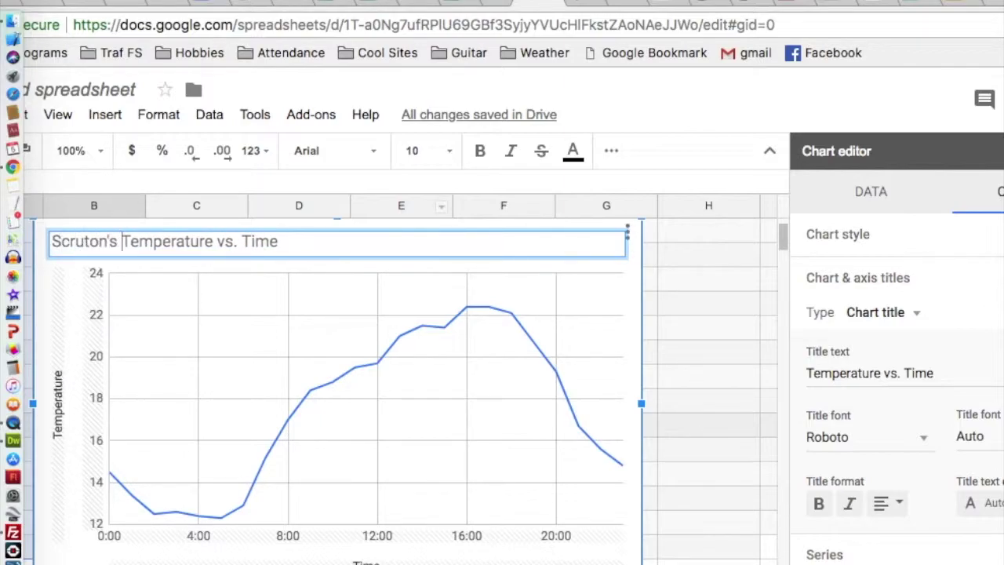
drag(281, 245, 307, 241)
key(BackSpace)
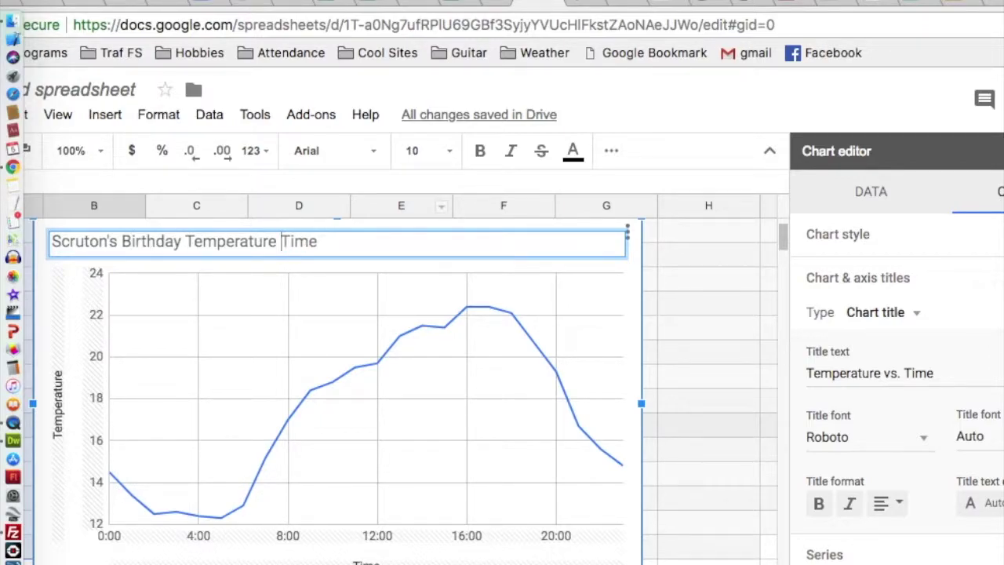
right_click(327, 242)
key(Escape)
click(328, 241)
text(Graph)
drag(370, 241, 8, 255)
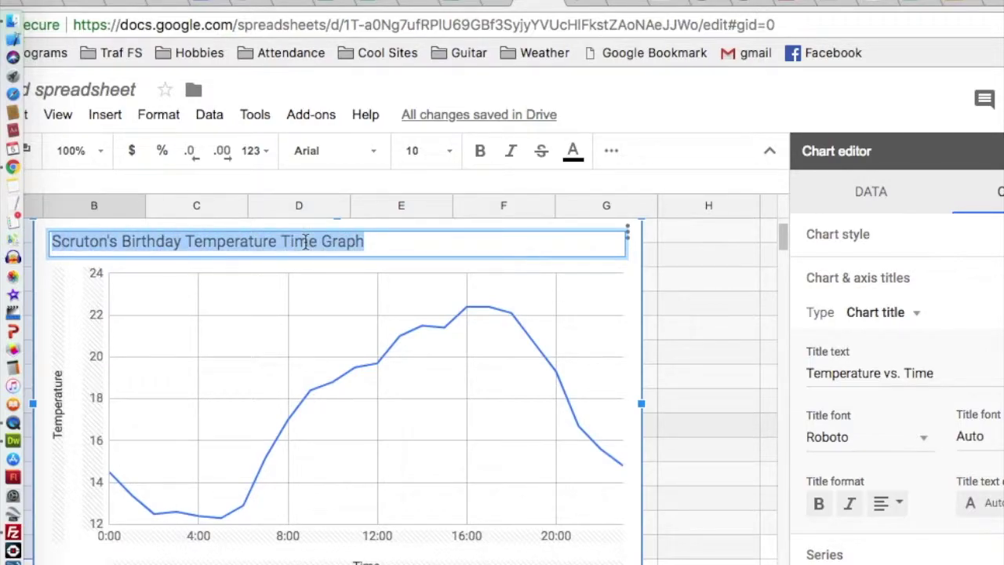